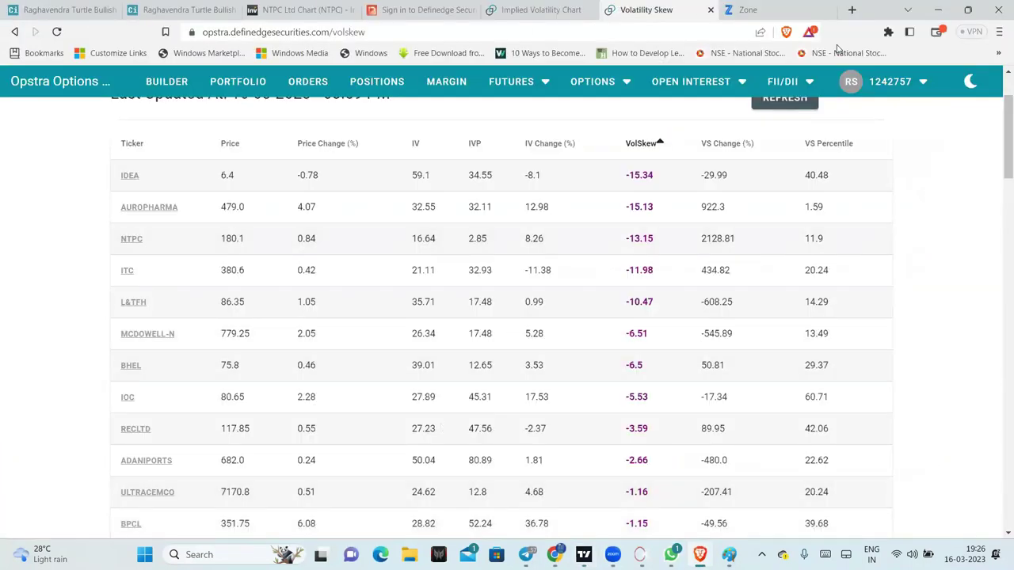
Sketch handwritten notes, a box and an arrow near the skew table, then erase them all
{"action": "scroll", "coordinate": [999, 155], "scroll_direction": "up", "scroll_amount": 1}
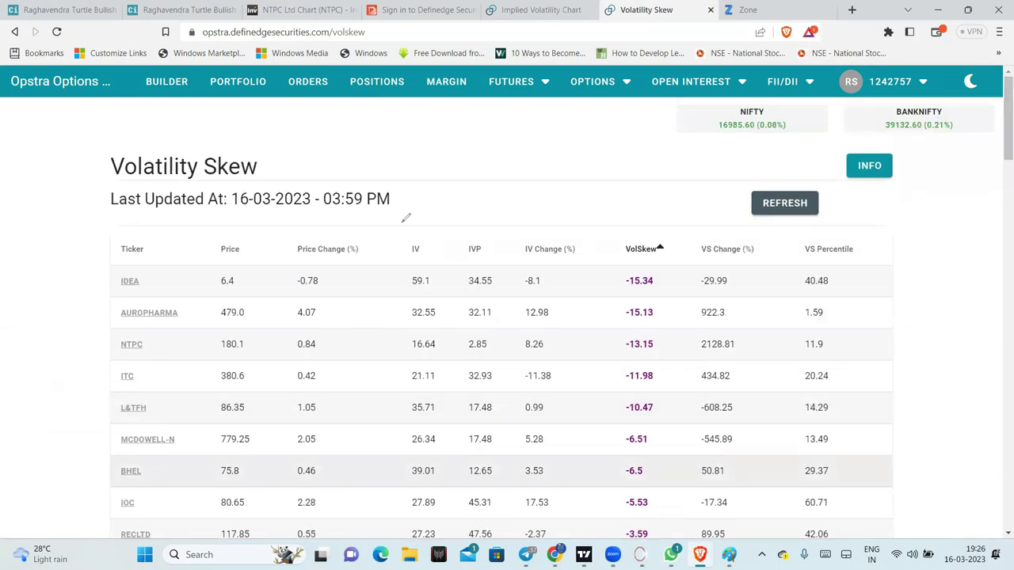
{"action": "mouse_move", "coordinate": [425, 216]}
{"action": "left_mouse_down"}
{"action": "mouse_move", "coordinate": [446, 191]}
{"action": "mouse_move", "coordinate": [528, 150]}
{"action": "mouse_move", "coordinate": [541, 150]}
{"action": "mouse_move", "coordinate": [546, 168]}
{"action": "left_mouse_up"}
{"action": "mouse_move", "coordinate": [504, 195]}
{"action": "left_mouse_down"}
{"action": "mouse_move", "coordinate": [577, 184]}
{"action": "mouse_move", "coordinate": [478, 143]}
{"action": "mouse_move", "coordinate": [494, 191]}
{"action": "mouse_move", "coordinate": [549, 190]}
{"action": "left_mouse_up"}
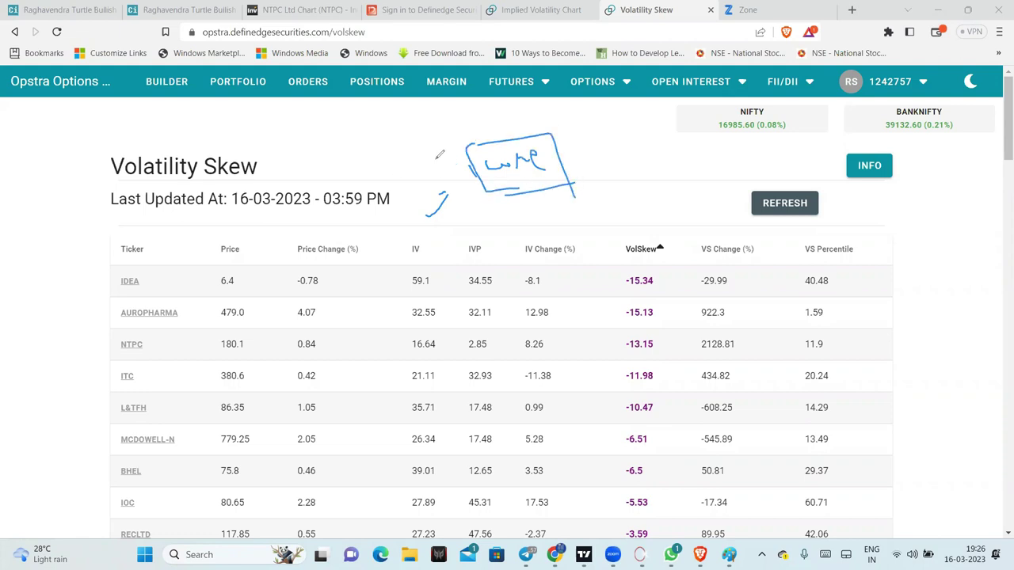
{"action": "left_click_drag", "start_coordinate": [369, 158], "coordinate": [436, 162]}
{"action": "mouse_move", "coordinate": [594, 181]}
{"action": "left_mouse_down"}
{"action": "mouse_move", "coordinate": [625, 158]}
{"action": "mouse_move", "coordinate": [623, 171]}
{"action": "mouse_move", "coordinate": [648, 176]}
{"action": "mouse_move", "coordinate": [679, 164]}
{"action": "mouse_move", "coordinate": [688, 145]}
{"action": "mouse_move", "coordinate": [729, 141]}
{"action": "left_mouse_up"}
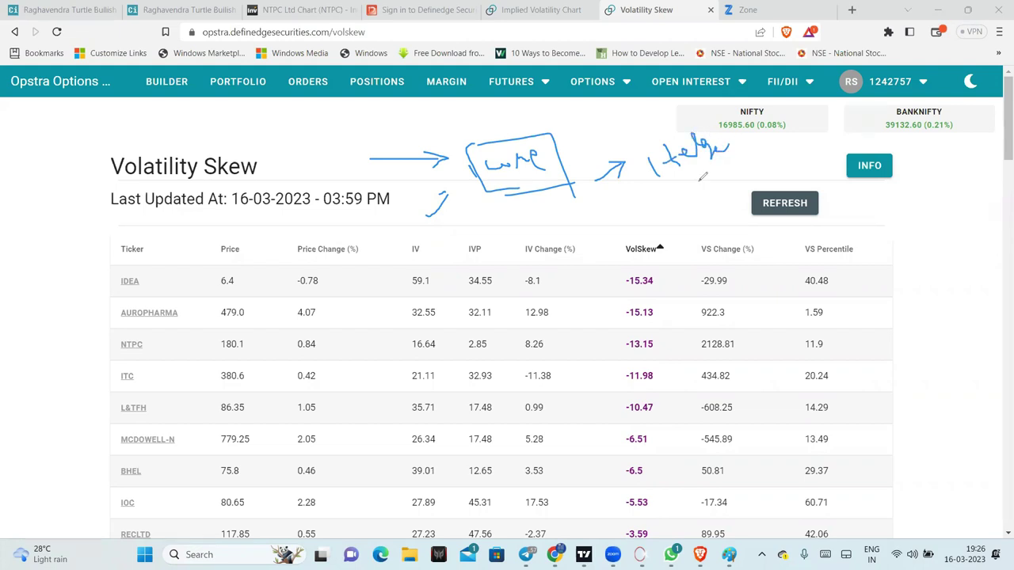
{"action": "left_click_drag", "start_coordinate": [659, 202], "coordinate": [743, 168]}
{"action": "mouse_move", "coordinate": [556, 228]}
{"action": "left_mouse_down"}
{"action": "mouse_move", "coordinate": [581, 224]}
{"action": "mouse_move", "coordinate": [571, 220]}
{"action": "mouse_move", "coordinate": [590, 206]}
{"action": "mouse_move", "coordinate": [606, 221]}
{"action": "mouse_move", "coordinate": [601, 196]}
{"action": "mouse_move", "coordinate": [615, 208]}
{"action": "mouse_move", "coordinate": [651, 198]}
{"action": "mouse_move", "coordinate": [688, 205]}
{"action": "mouse_move", "coordinate": [679, 188]}
{"action": "mouse_move", "coordinate": [704, 201]}
{"action": "left_mouse_up"}
{"action": "left_click_drag", "start_coordinate": [621, 251], "coordinate": [675, 235]}
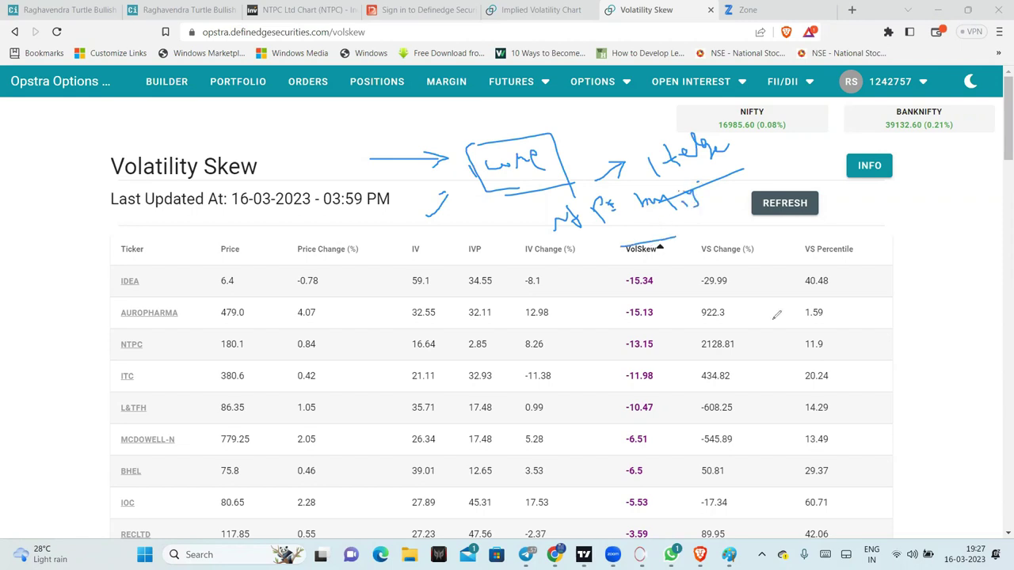
{"action": "key", "text": "e"}
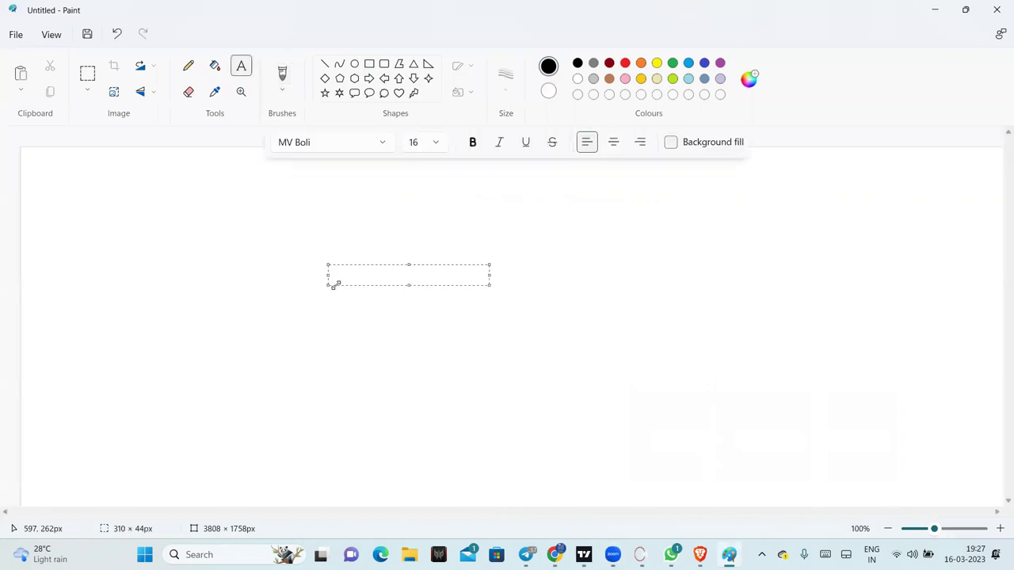
Add the text labels 'Portfolio of 10 Lac' and, to its right, 'buy PE Nifty'
{"action": "type", "text": "Portfolio of 10 "}
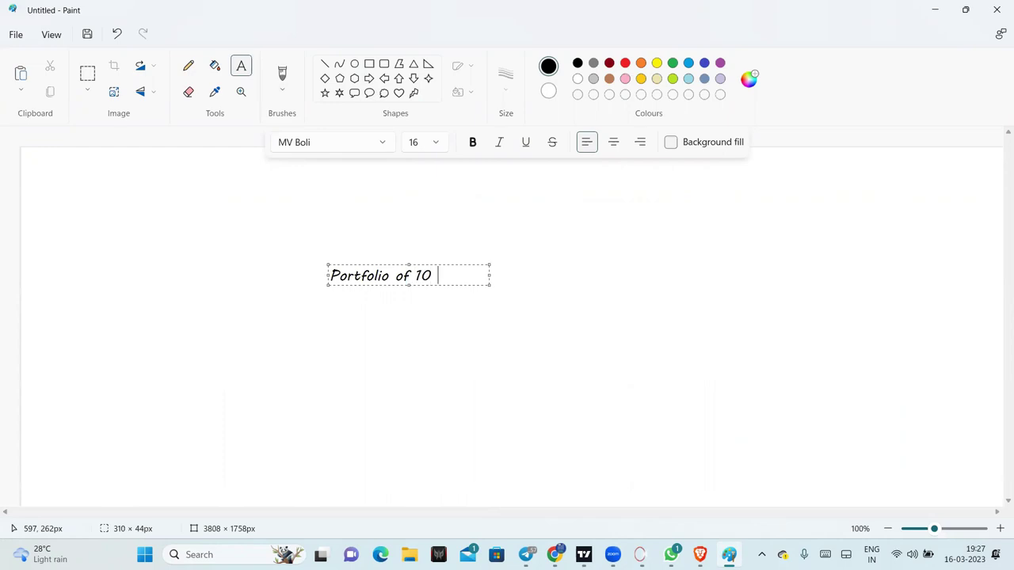
{"action": "type", "text": "Lac"}
{"action": "left_click", "coordinate": [380, 351]}
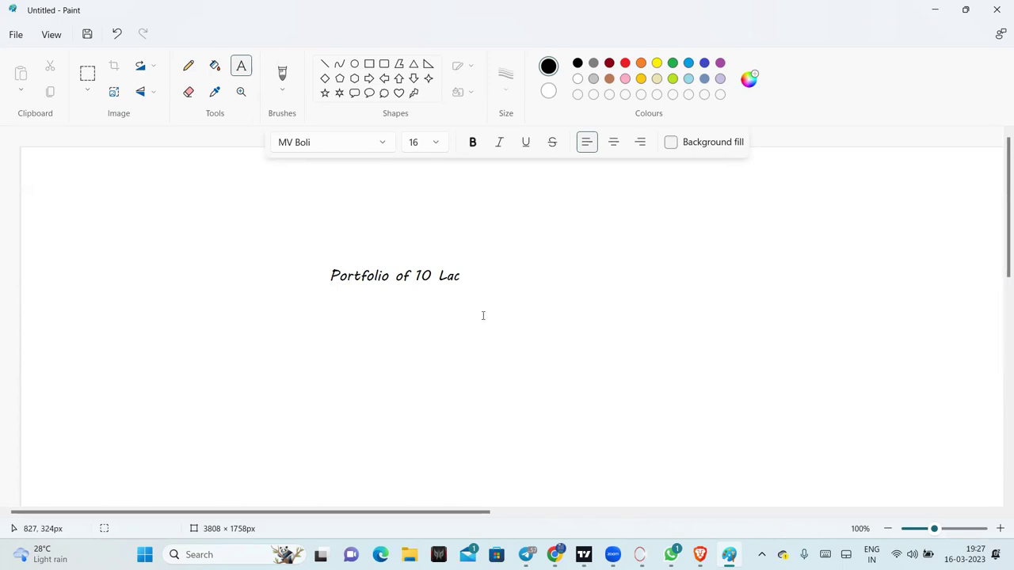
{"action": "left_click", "coordinate": [511, 281]}
{"action": "type", "text": "buy PE "}
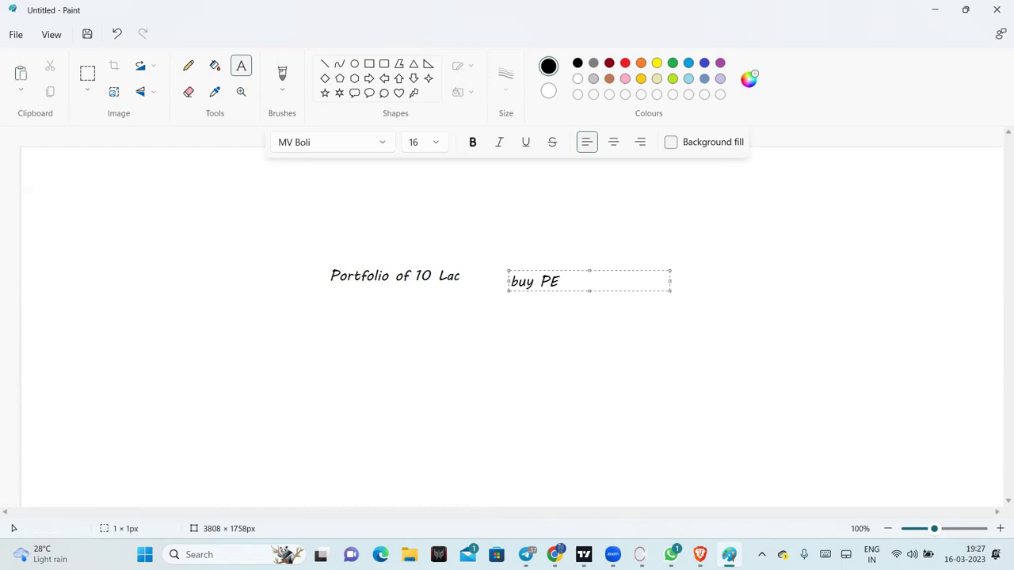
{"action": "type", "text": "Nifty"}
{"action": "left_click", "coordinate": [564, 319]}
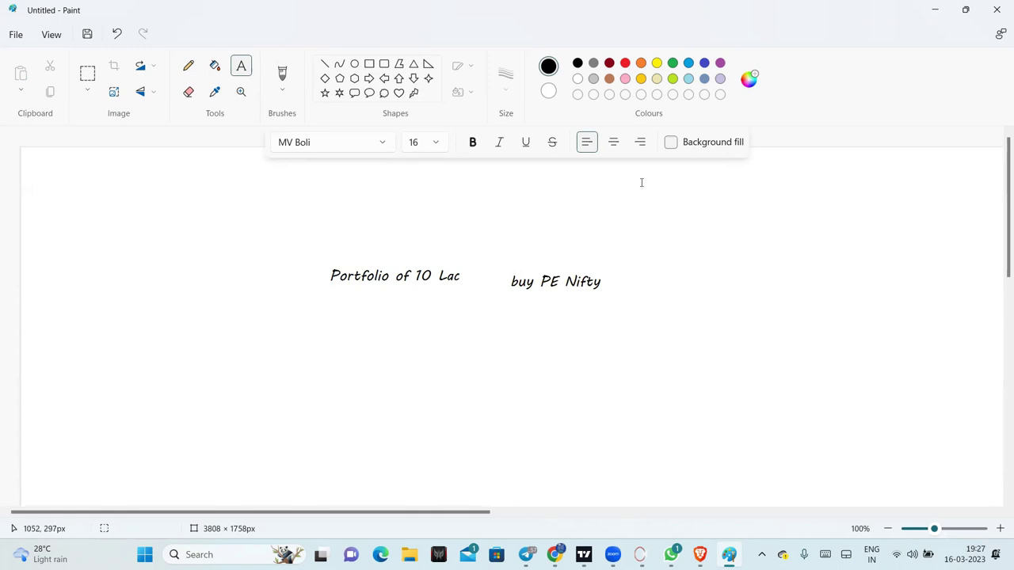
Draw an oval around 'buy PE Nifty' and write '20k' inside it
{"action": "left_click", "coordinate": [355, 63]}
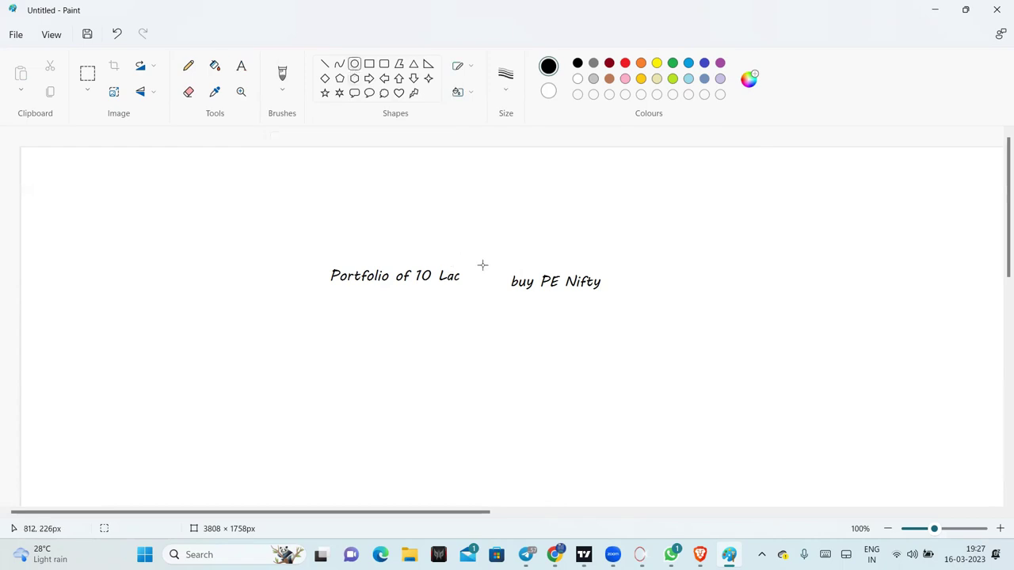
{"action": "left_click_drag", "start_coordinate": [487, 264], "coordinate": [668, 329]}
{"action": "left_click", "coordinate": [242, 67]}
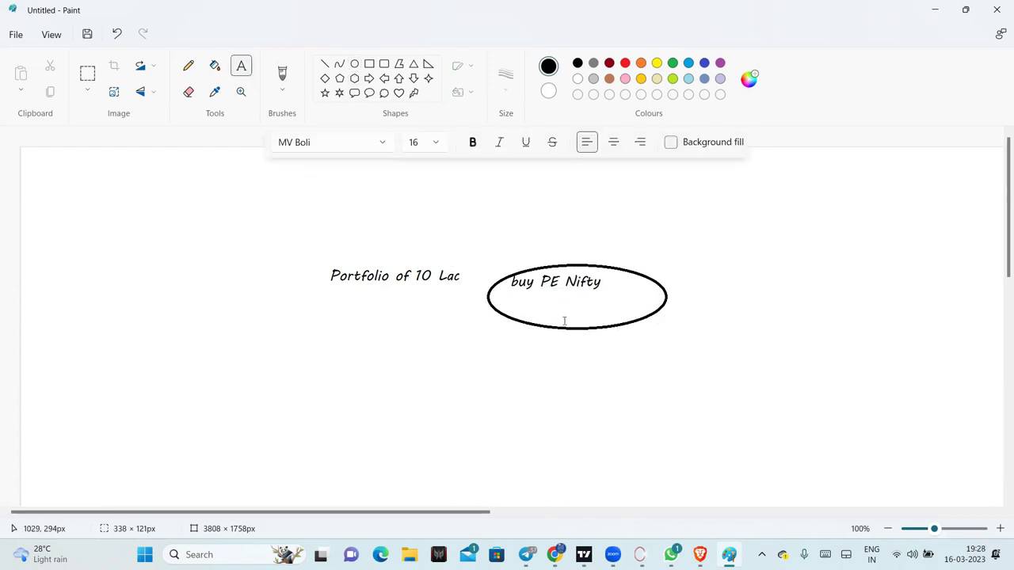
{"action": "left_click", "coordinate": [564, 312]}
{"action": "type", "text": "20"}
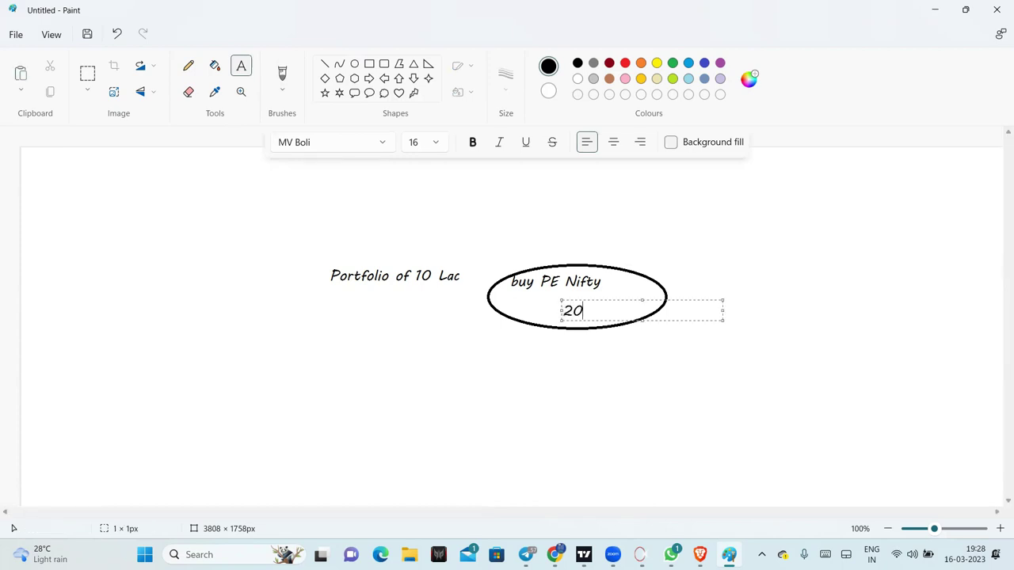
{"action": "type", "text": "k"}
{"action": "left_click", "coordinate": [599, 406]}
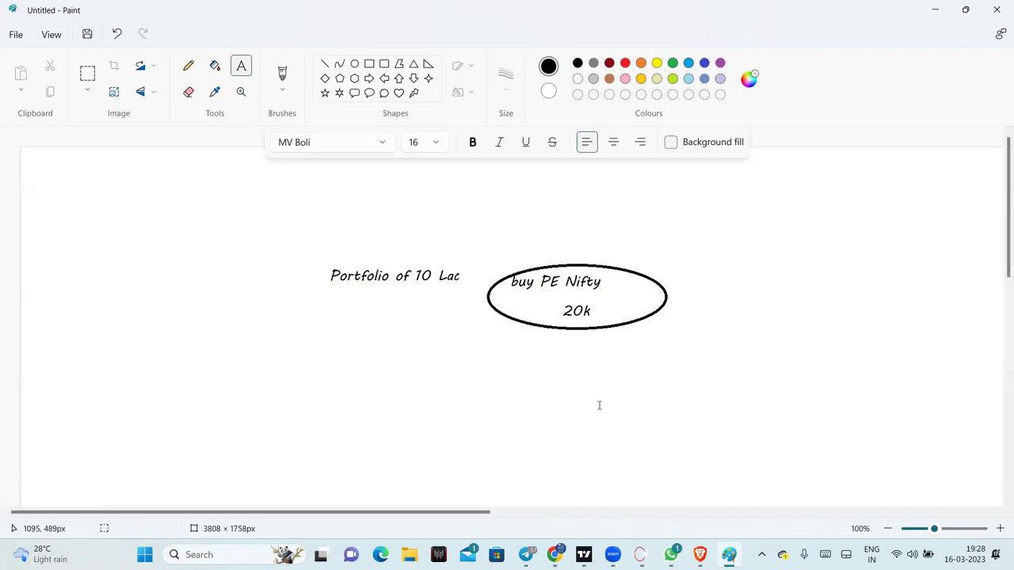
Append '+++++' after 20k and add '1 lac' on the line below
{"action": "left_click", "coordinate": [599, 315]}
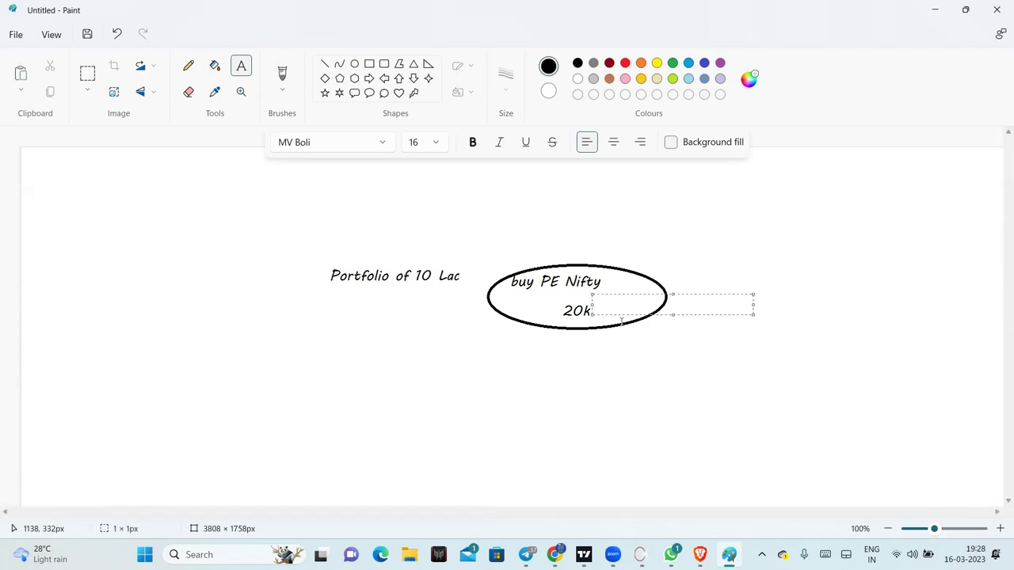
{"action": "type", "text": "+++"}
{"action": "type", "text": "++"}
{"action": "key", "text": "Return"}
{"action": "type", "text": "1 lc"}
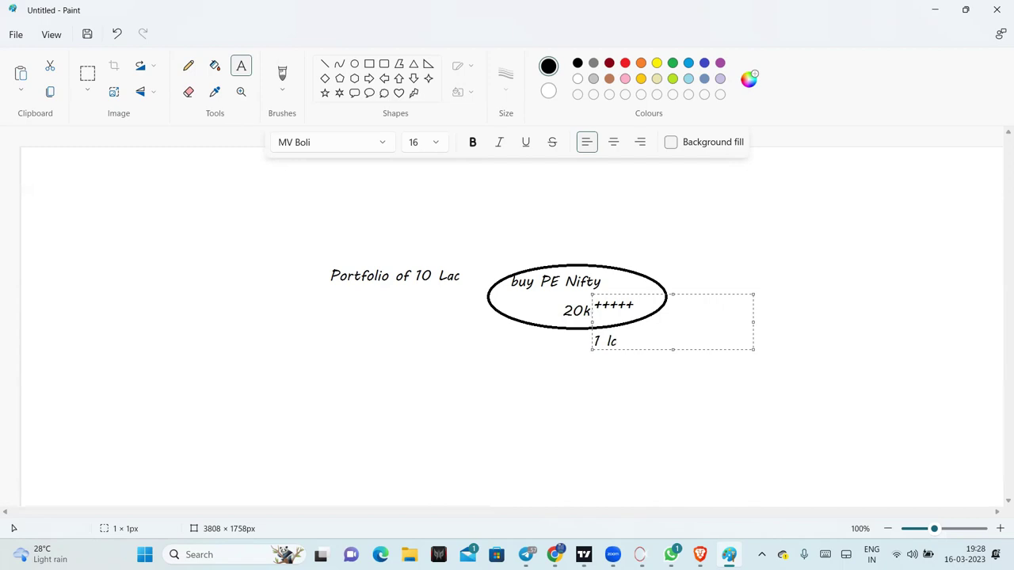
{"action": "key", "text": "BackSpace"}
{"action": "key", "text": "BackSpace"}
Freehand-draw an arrow below 'Portfolio of 10 Lac', an upward arrow beside '1 lac', and a curved arrow on the left
{"action": "left_click", "coordinate": [281, 73]}
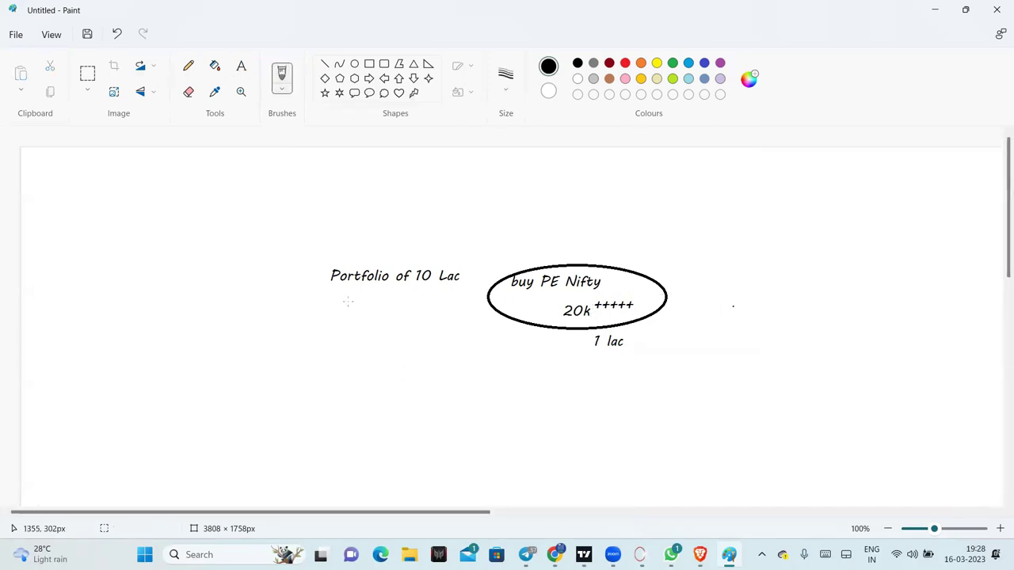
{"action": "left_click_drag", "start_coordinate": [404, 289], "coordinate": [448, 329]}
{"action": "left_click_drag", "start_coordinate": [442, 309], "coordinate": [447, 330]}
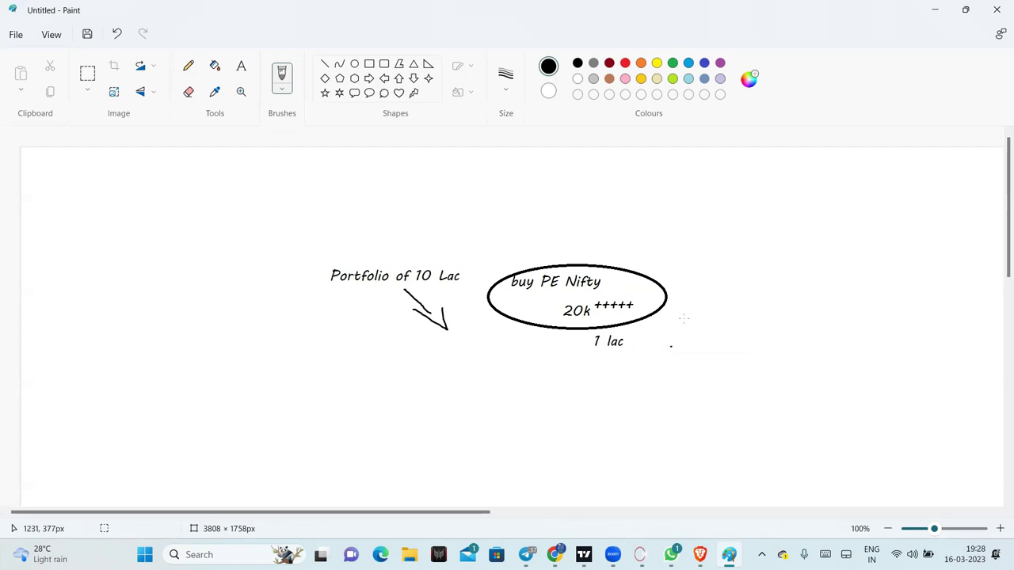
{"action": "left_click_drag", "start_coordinate": [684, 319], "coordinate": [702, 269]}
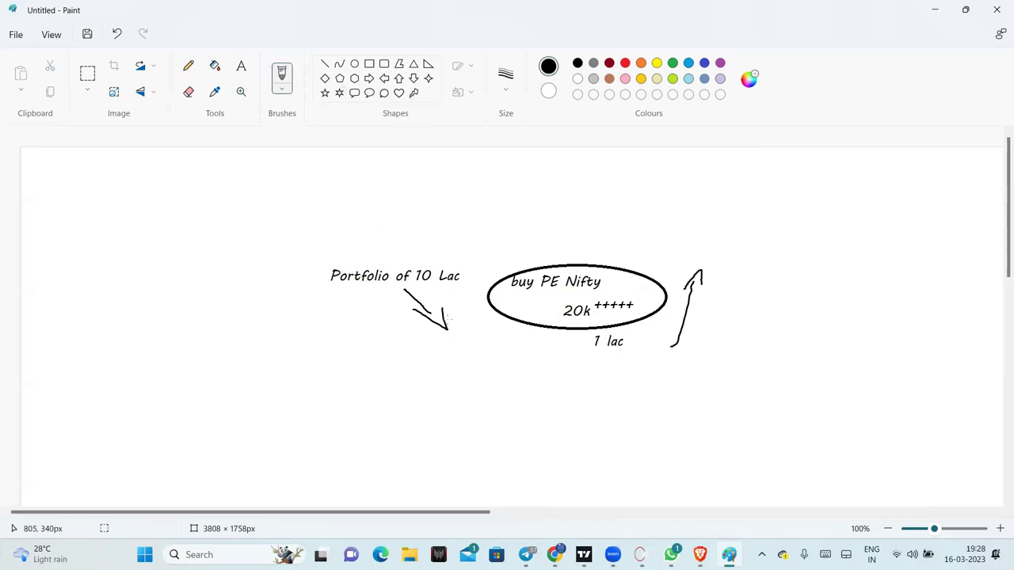
{"action": "mouse_move", "coordinate": [335, 304]}
{"action": "left_mouse_down"}
{"action": "mouse_move", "coordinate": [285, 315]}
{"action": "mouse_move", "coordinate": [238, 279]}
{"action": "left_mouse_up"}
Add a 'Sell CE' text label above the curved left arrow
{"action": "left_click", "coordinate": [308, 176]}
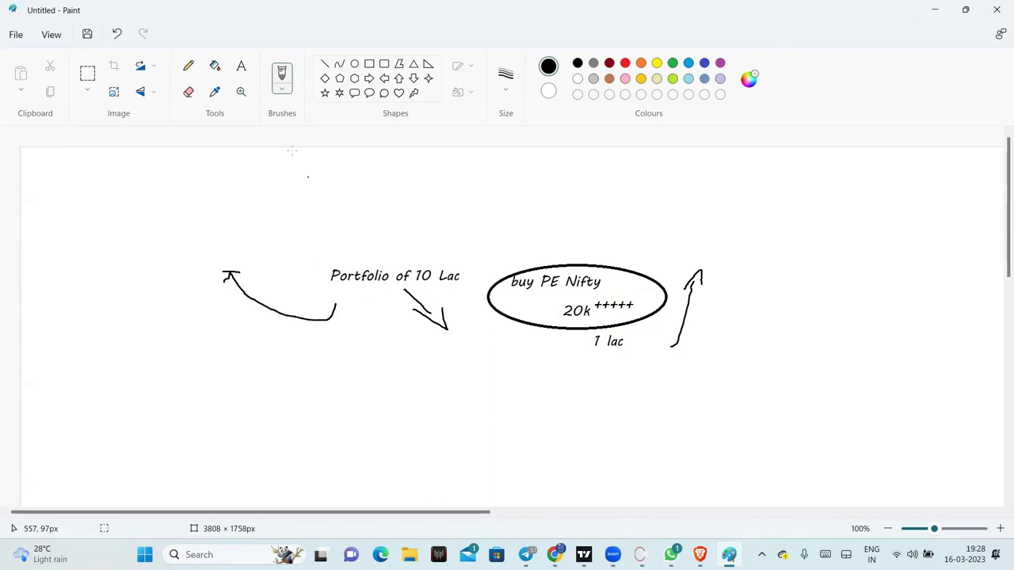
{"action": "left_click", "coordinate": [241, 65]}
{"action": "left_click", "coordinate": [145, 217]}
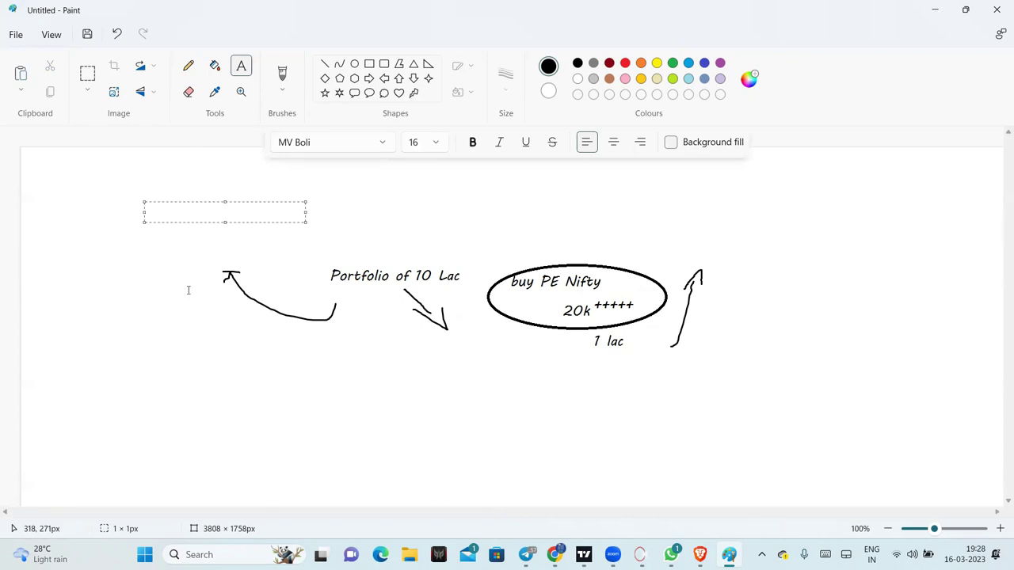
{"action": "type", "text": "Sell CE"}
{"action": "left_click", "coordinate": [384, 389]}
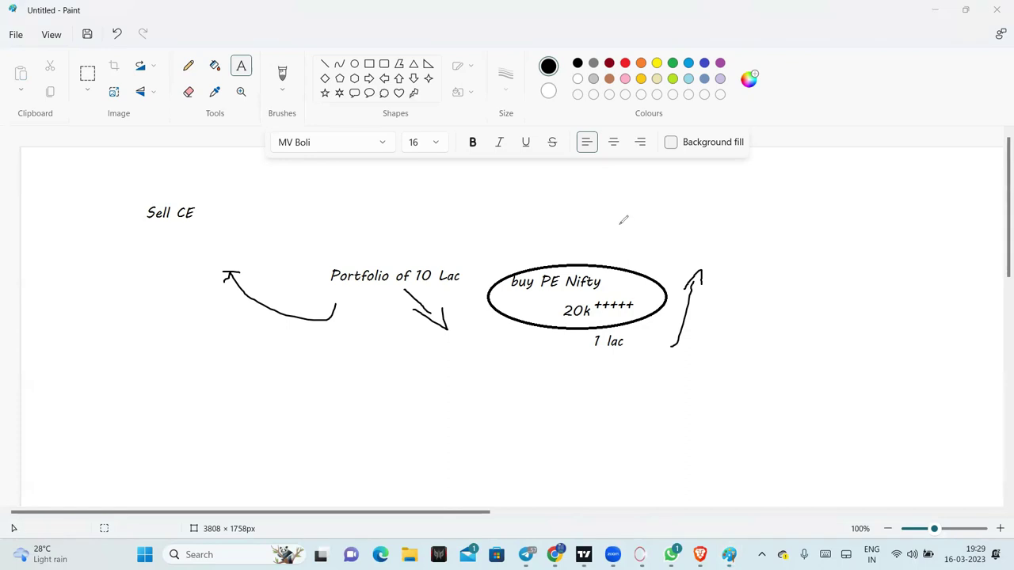
Sketch blue marks above the oval, underline 'Sell CE', and jot figures above 'Portfolio'
{"action": "mouse_move", "coordinate": [625, 228]}
{"action": "left_mouse_down"}
{"action": "mouse_move", "coordinate": [626, 249]}
{"action": "mouse_move", "coordinate": [636, 242]}
{"action": "left_mouse_up"}
{"action": "mouse_move", "coordinate": [188, 232]}
{"action": "left_mouse_down"}
{"action": "mouse_move", "coordinate": [169, 233]}
{"action": "mouse_move", "coordinate": [196, 232]}
{"action": "left_mouse_up"}
{"action": "mouse_move", "coordinate": [174, 231]}
{"action": "left_mouse_down"}
{"action": "mouse_move", "coordinate": [198, 235]}
{"action": "mouse_move", "coordinate": [174, 230]}
{"action": "left_mouse_up"}
{"action": "mouse_move", "coordinate": [623, 230]}
{"action": "left_mouse_down"}
{"action": "mouse_move", "coordinate": [622, 251]}
{"action": "mouse_move", "coordinate": [610, 253]}
{"action": "left_mouse_up"}
{"action": "mouse_move", "coordinate": [391, 204]}
{"action": "left_mouse_down"}
{"action": "mouse_move", "coordinate": [407, 229]}
{"action": "mouse_move", "coordinate": [425, 208]}
{"action": "mouse_move", "coordinate": [488, 205]}
{"action": "left_mouse_up"}
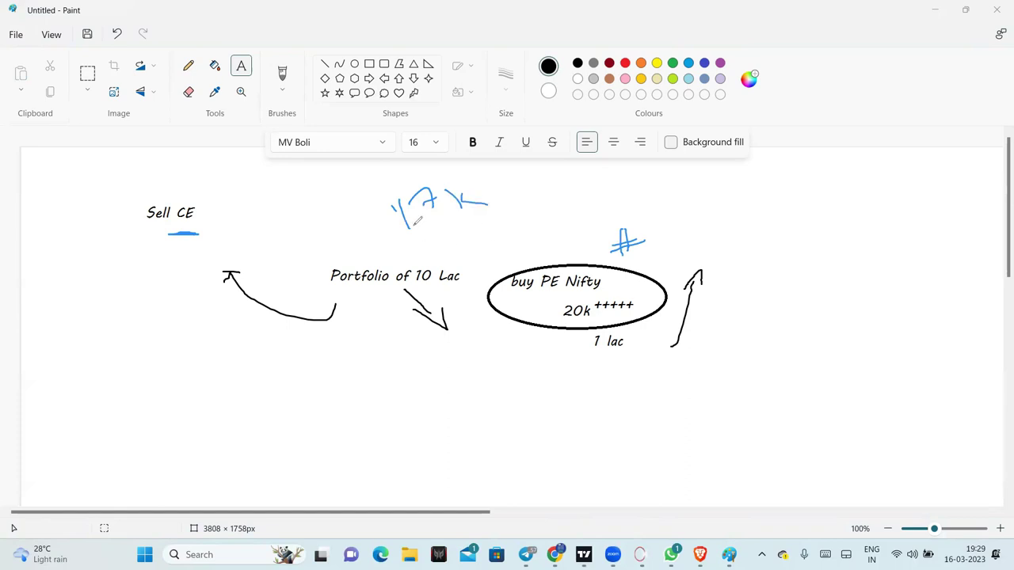
{"action": "mouse_move", "coordinate": [580, 187]}
{"action": "left_mouse_down"}
{"action": "mouse_move", "coordinate": [586, 212]}
{"action": "mouse_move", "coordinate": [654, 176]}
{"action": "mouse_move", "coordinate": [657, 185]}
{"action": "left_mouse_up"}
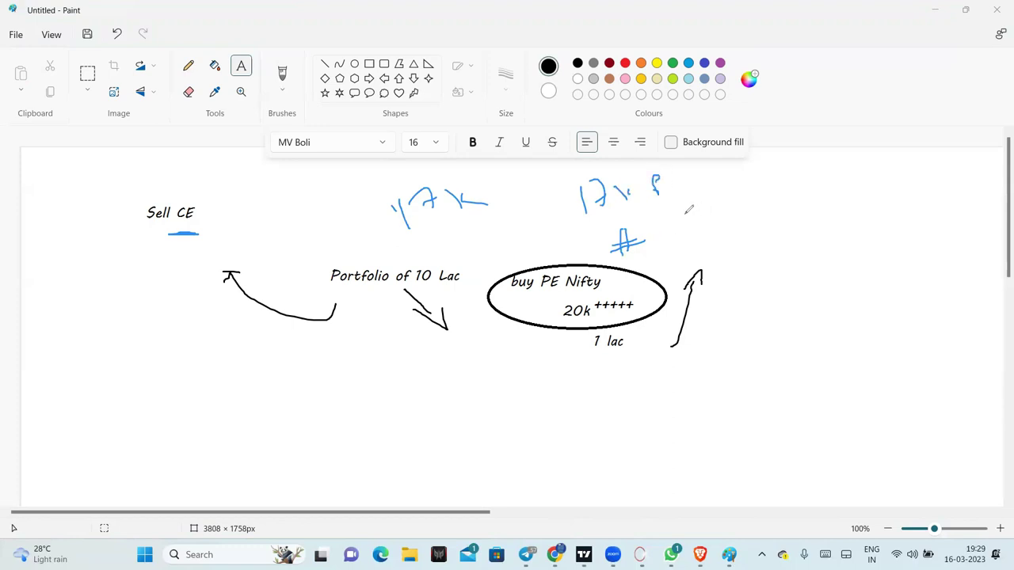
{"action": "mouse_move", "coordinate": [687, 228]}
{"action": "left_mouse_down"}
{"action": "mouse_move", "coordinate": [686, 212]}
{"action": "mouse_move", "coordinate": [701, 224]}
{"action": "mouse_move", "coordinate": [723, 200]}
{"action": "mouse_move", "coordinate": [738, 212]}
{"action": "left_mouse_up"}
{"action": "mouse_move", "coordinate": [216, 193]}
{"action": "left_mouse_down"}
{"action": "mouse_move", "coordinate": [215, 208]}
{"action": "mouse_move", "coordinate": [233, 212]}
{"action": "mouse_move", "coordinate": [269, 204]}
{"action": "left_mouse_up"}
Write '12 k' and 'CE' beside Sell CE, cross out the A mark, and circle Sell CE and buy PE Nifty
{"action": "left_click_drag", "start_coordinate": [207, 256], "coordinate": [246, 256]}
{"action": "left_click_drag", "start_coordinate": [264, 236], "coordinate": [269, 241]}
{"action": "mouse_move", "coordinate": [269, 241]}
{"action": "left_mouse_down"}
{"action": "mouse_move", "coordinate": [311, 234]}
{"action": "mouse_move", "coordinate": [256, 277]}
{"action": "left_mouse_up"}
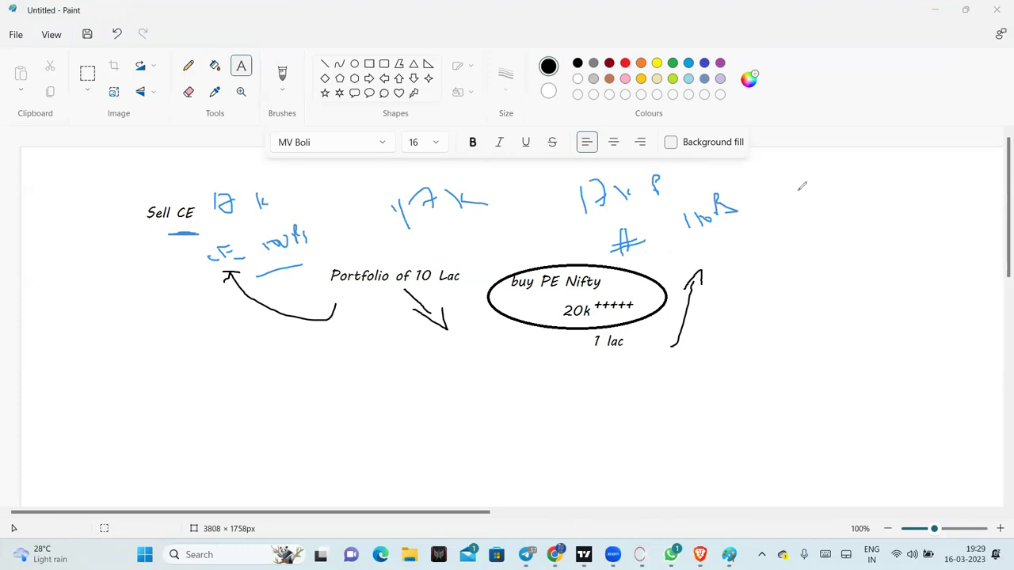
{"action": "mouse_move", "coordinate": [792, 178]}
{"action": "left_mouse_down"}
{"action": "mouse_move", "coordinate": [808, 212]}
{"action": "mouse_move", "coordinate": [811, 198]}
{"action": "mouse_move", "coordinate": [807, 207]}
{"action": "mouse_move", "coordinate": [833, 188]}
{"action": "left_mouse_up"}
{"action": "mouse_move", "coordinate": [779, 214]}
{"action": "left_mouse_down"}
{"action": "mouse_move", "coordinate": [834, 187]}
{"action": "mouse_move", "coordinate": [823, 221]}
{"action": "left_mouse_up"}
{"action": "mouse_move", "coordinate": [150, 195]}
{"action": "left_mouse_down"}
{"action": "mouse_move", "coordinate": [197, 232]}
{"action": "mouse_move", "coordinate": [198, 208]}
{"action": "left_mouse_up"}
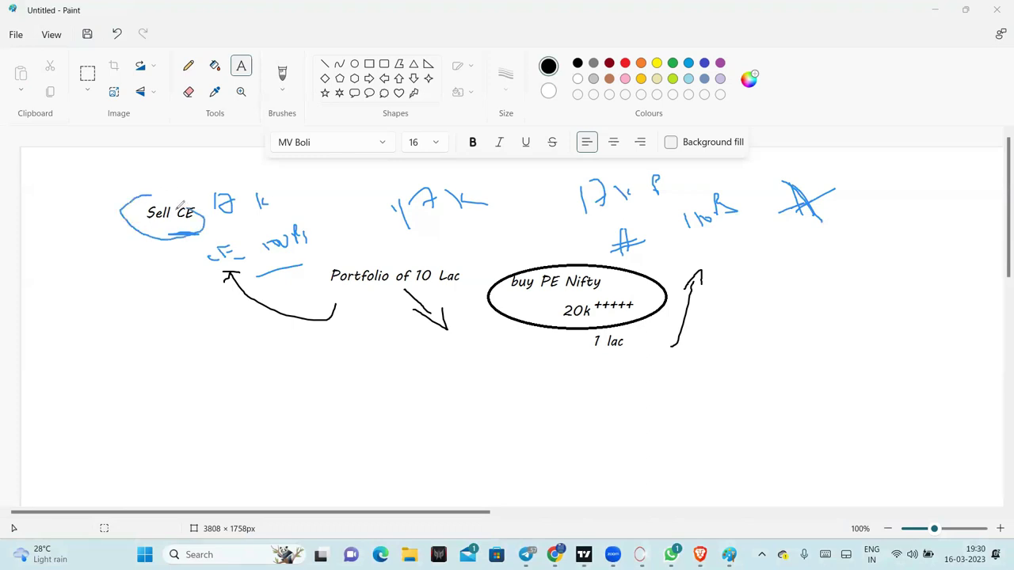
{"action": "mouse_move", "coordinate": [547, 252]}
{"action": "left_mouse_down"}
{"action": "mouse_move", "coordinate": [514, 273]}
{"action": "mouse_move", "coordinate": [568, 305]}
{"action": "mouse_move", "coordinate": [607, 261]}
{"action": "left_mouse_up"}
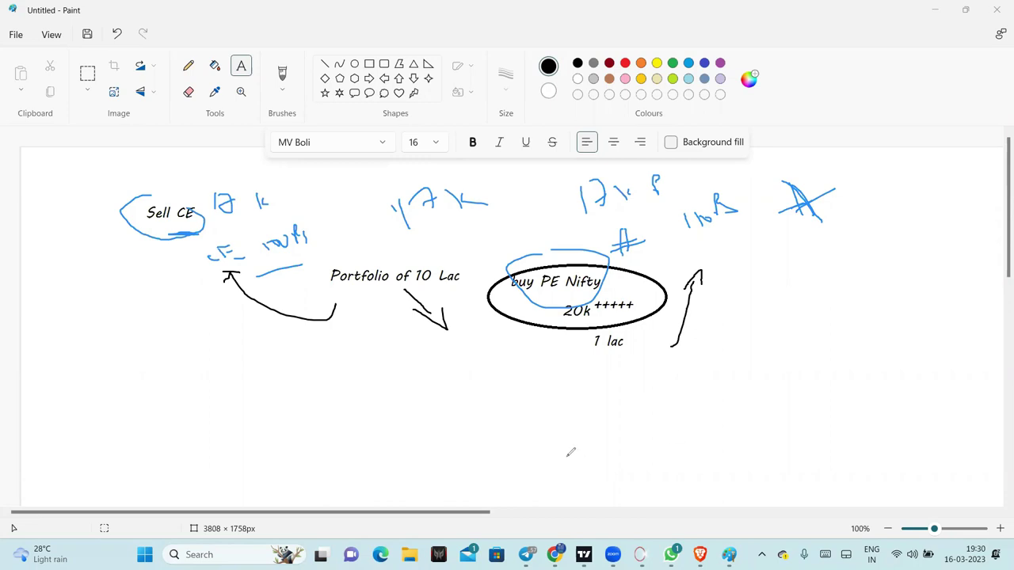
Write '-ve' below the oval, circle it, and draw an arrow pointing left from it
{"action": "left_click", "coordinate": [581, 434]}
{"action": "mouse_move", "coordinate": [538, 450]}
{"action": "left_mouse_down"}
{"action": "mouse_move", "coordinate": [586, 450]}
{"action": "mouse_move", "coordinate": [612, 428]}
{"action": "mouse_move", "coordinate": [640, 441]}
{"action": "left_mouse_up"}
{"action": "mouse_move", "coordinate": [622, 400]}
{"action": "left_mouse_down"}
{"action": "mouse_move", "coordinate": [599, 485]}
{"action": "mouse_move", "coordinate": [651, 492]}
{"action": "mouse_move", "coordinate": [590, 411]}
{"action": "left_mouse_up"}
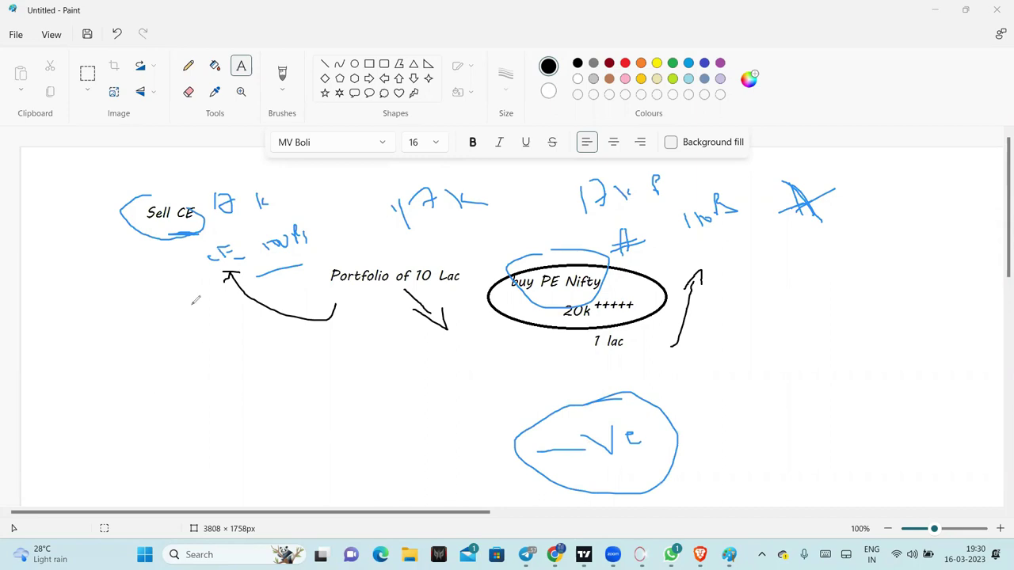
{"action": "mouse_move", "coordinate": [483, 457]}
{"action": "left_mouse_down"}
{"action": "mouse_move", "coordinate": [303, 414]}
{"action": "mouse_move", "coordinate": [316, 399]}
{"action": "mouse_move", "coordinate": [337, 425]}
{"action": "left_mouse_up"}
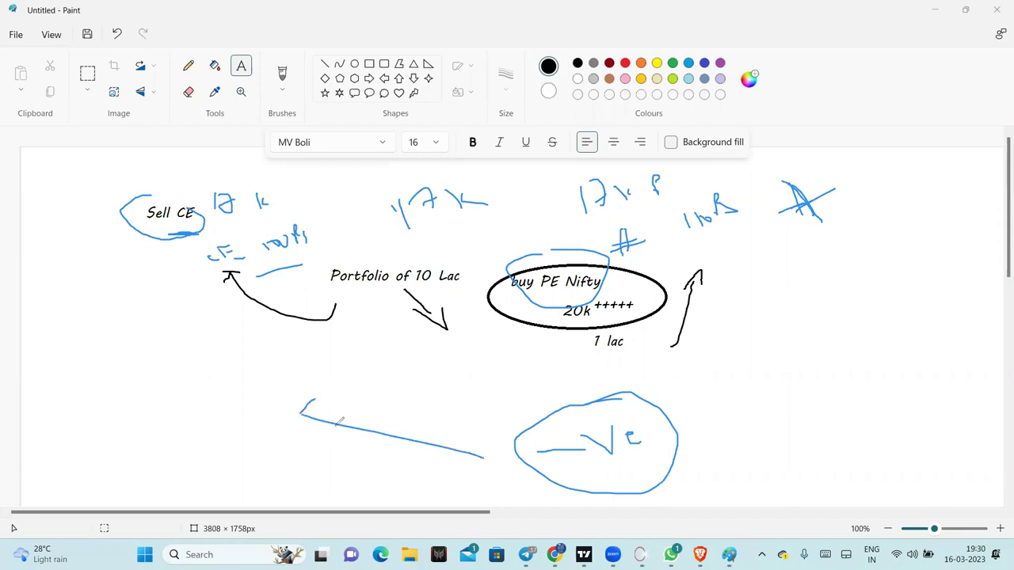
Handwrite 'buy CE' at the lower left, underline it, and circle it
{"action": "mouse_move", "coordinate": [181, 381]}
{"action": "left_mouse_down"}
{"action": "mouse_move", "coordinate": [187, 400]}
{"action": "mouse_move", "coordinate": [208, 386]}
{"action": "left_mouse_up"}
{"action": "mouse_move", "coordinate": [105, 410]}
{"action": "left_mouse_down"}
{"action": "mouse_move", "coordinate": [98, 420]}
{"action": "mouse_move", "coordinate": [109, 415]}
{"action": "mouse_move", "coordinate": [116, 426]}
{"action": "mouse_move", "coordinate": [135, 414]}
{"action": "mouse_move", "coordinate": [169, 438]}
{"action": "left_mouse_up"}
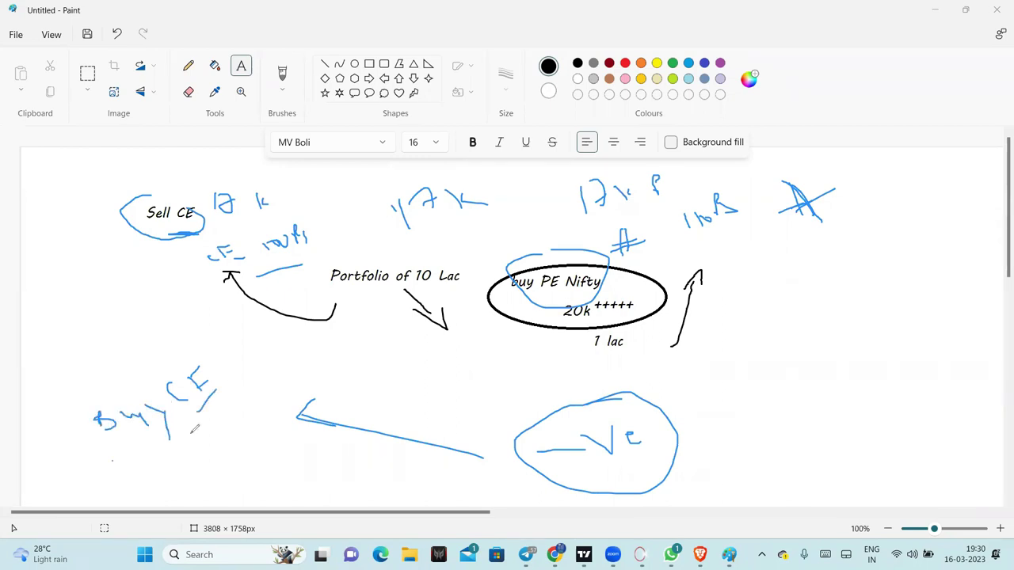
{"action": "left_click_drag", "start_coordinate": [113, 461], "coordinate": [191, 433]}
{"action": "mouse_move", "coordinate": [243, 358]}
{"action": "left_mouse_down"}
{"action": "mouse_move", "coordinate": [113, 346]}
{"action": "mouse_move", "coordinate": [159, 461]}
{"action": "mouse_move", "coordinate": [208, 366]}
{"action": "left_mouse_up"}
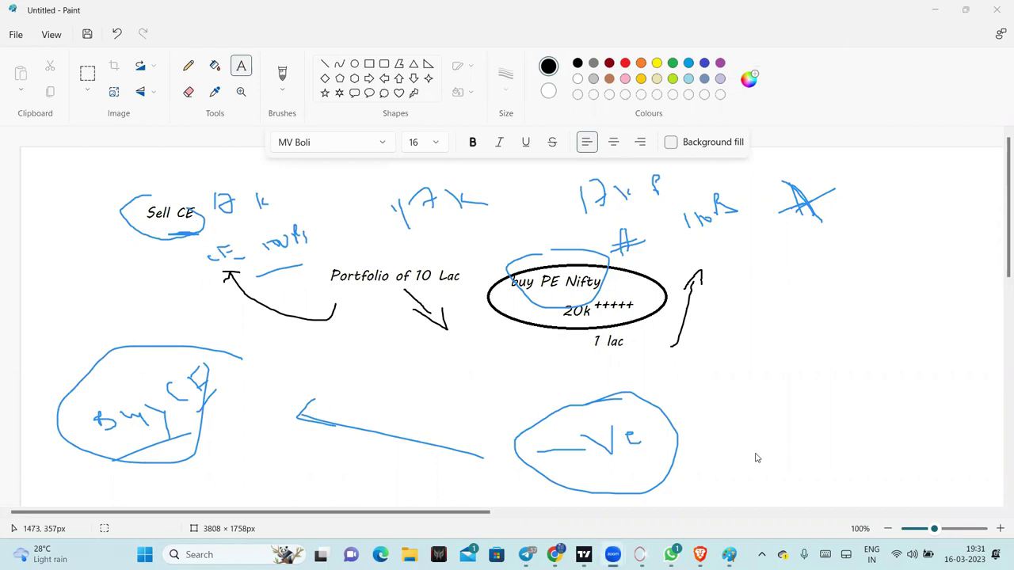
Switch to the browser and back, then minimise Paint to reveal the Volatility Skew table
{"action": "key", "text": "alt+Tab"}
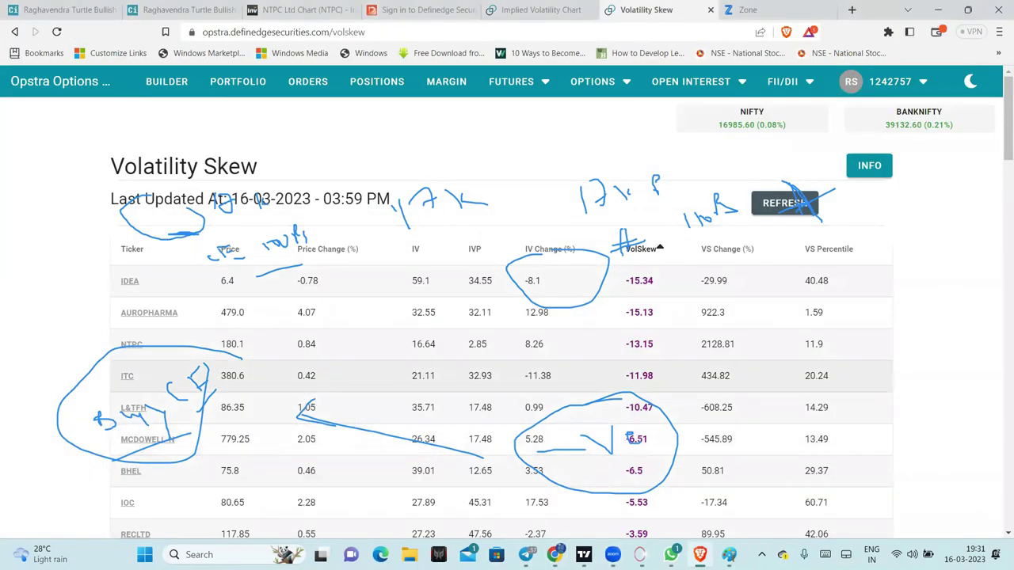
{"action": "key", "text": "alt+Tab"}
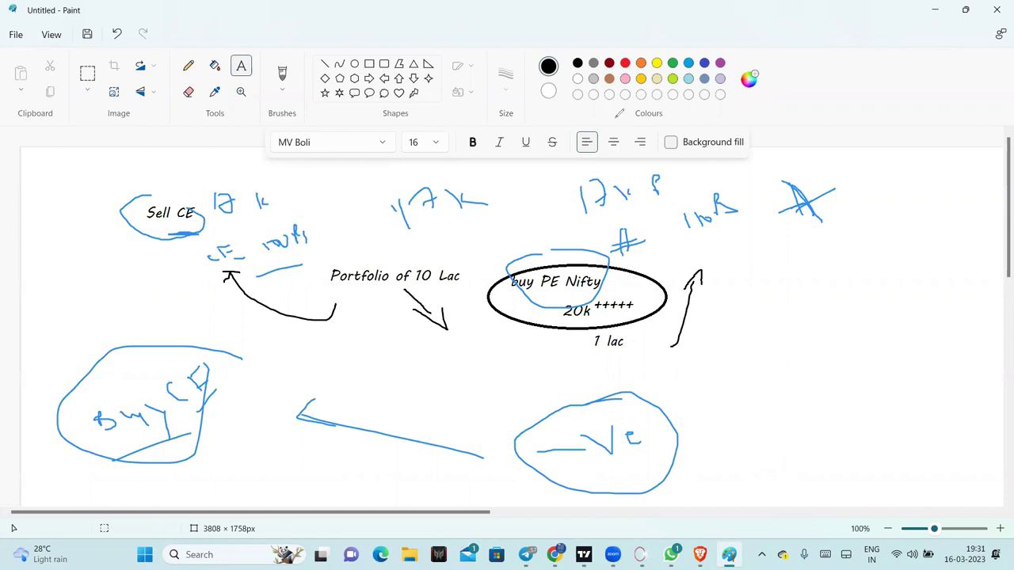
{"action": "left_click", "coordinate": [920, 13]}
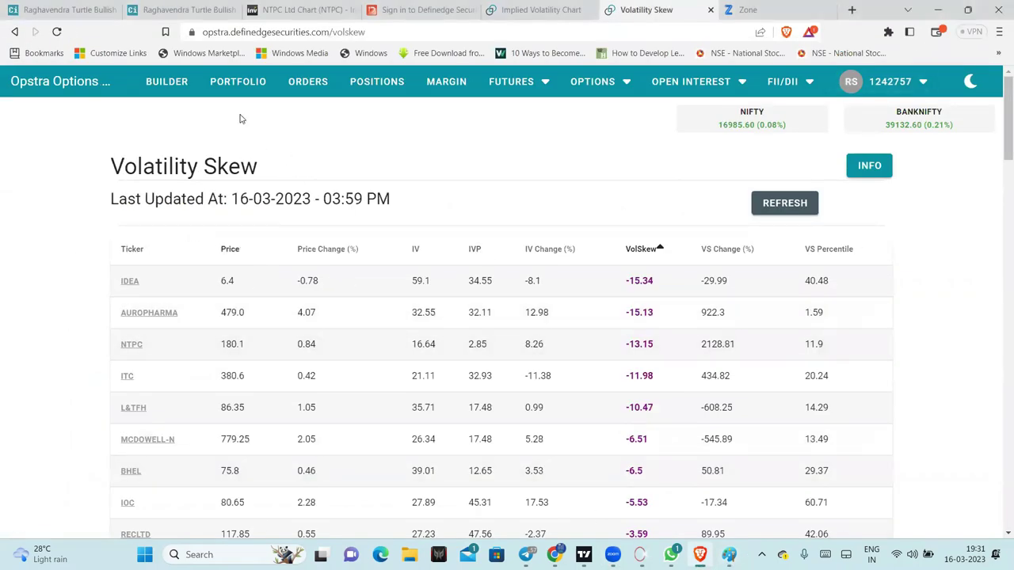
{"action": "left_click", "coordinate": [574, 76]}
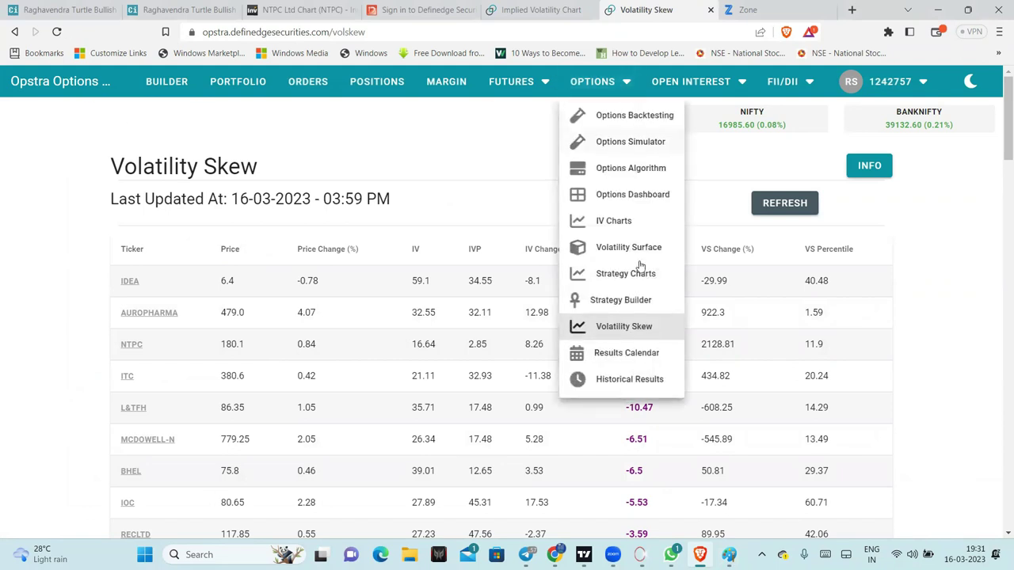
{"action": "left_click", "coordinate": [622, 328]}
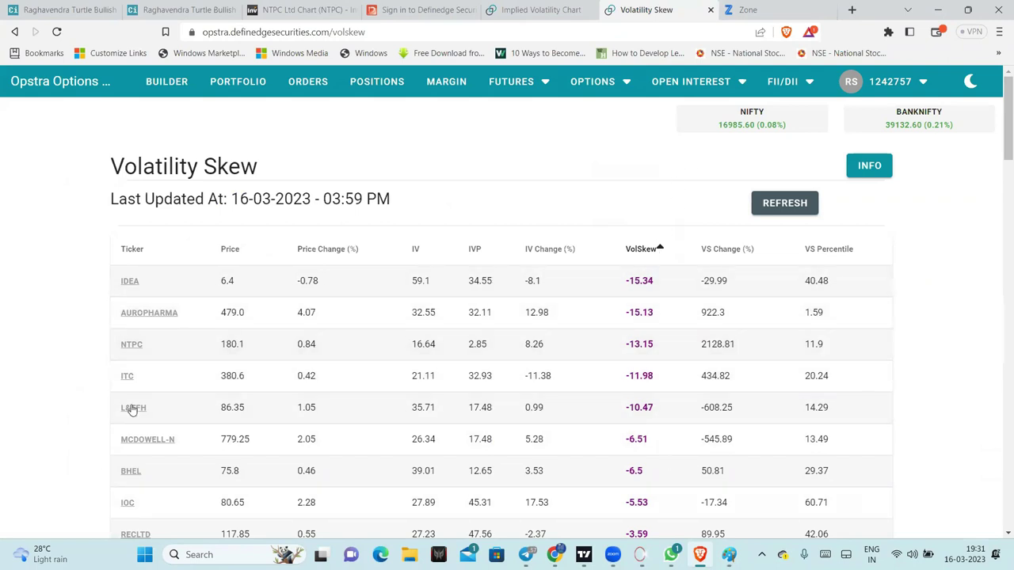
{"action": "scroll", "coordinate": [721, 341], "scroll_direction": "down", "scroll_amount": 1}
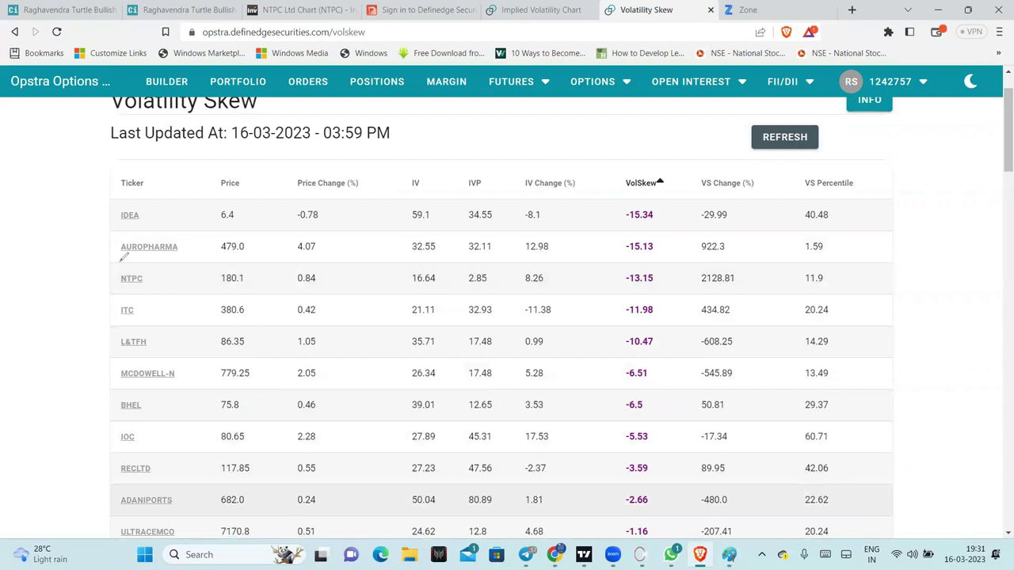
{"action": "left_click_drag", "start_coordinate": [123, 257], "coordinate": [189, 259]}
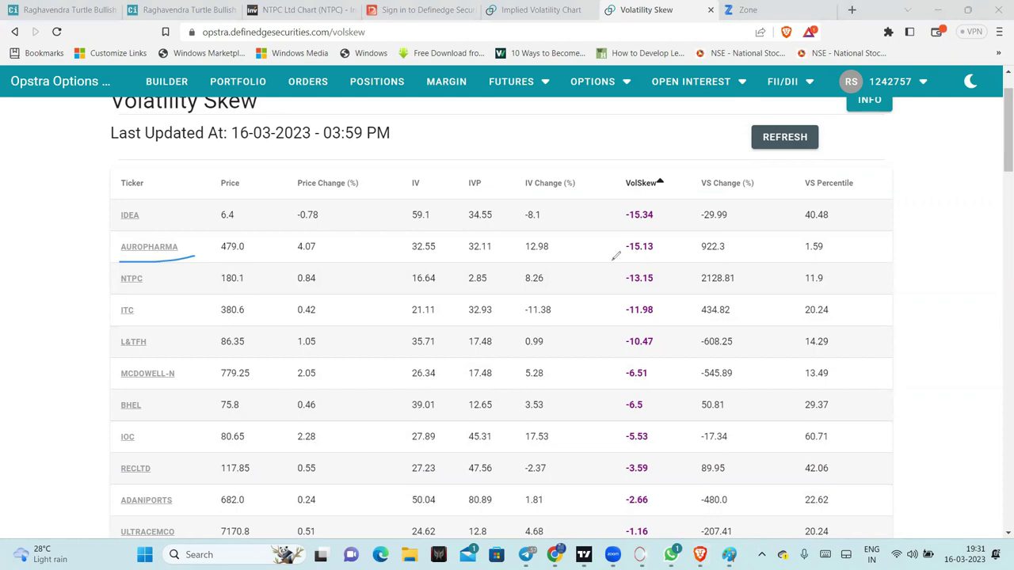
{"action": "left_click_drag", "start_coordinate": [609, 260], "coordinate": [648, 255]}
{"action": "left_click_drag", "start_coordinate": [115, 291], "coordinate": [164, 285]}
{"action": "left_click_drag", "start_coordinate": [110, 318], "coordinate": [170, 315]}
{"action": "mouse_move", "coordinate": [168, 321]}
{"action": "left_mouse_down"}
{"action": "mouse_move", "coordinate": [149, 342]}
{"action": "mouse_move", "coordinate": [202, 354]}
{"action": "left_mouse_up"}
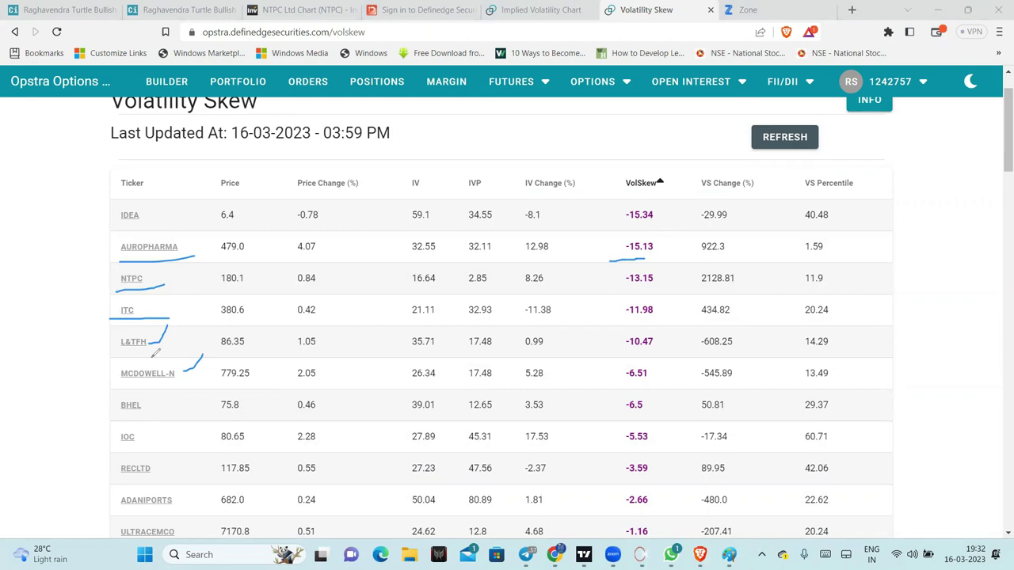
{"action": "left_click_drag", "start_coordinate": [105, 365], "coordinate": [156, 355]}
{"action": "left_click_drag", "start_coordinate": [120, 391], "coordinate": [195, 372]}
{"action": "key", "text": "Escape"}
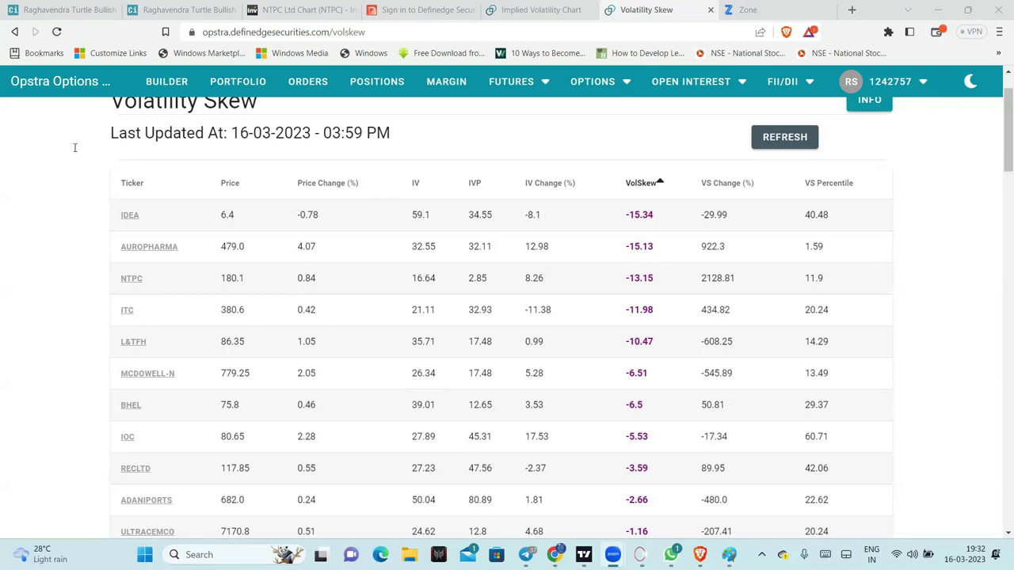
Load Quantsapp's AUROPHARMA Future OI-H chart, circle the Mar 12 bars, then sort Opstra by highest VolSkew
{"action": "key", "text": "alt+Tab"}
{"action": "type", "text": "AURO"}
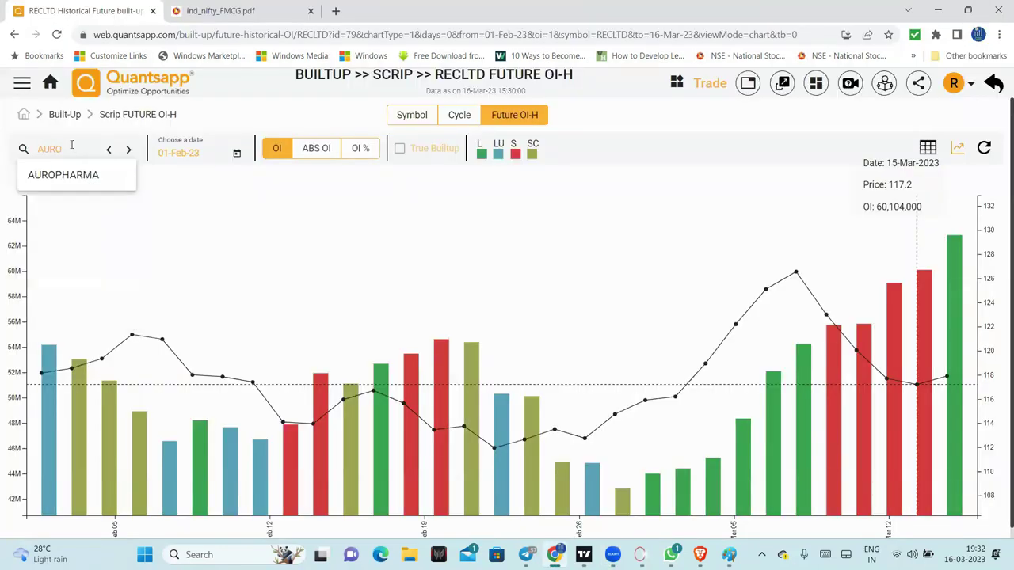
{"action": "left_click", "coordinate": [76, 175]}
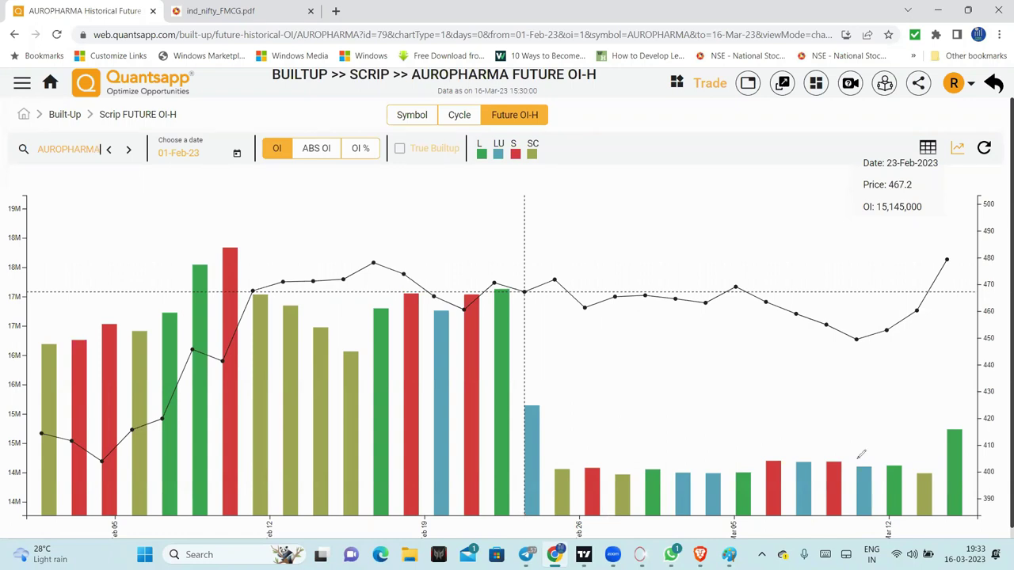
{"action": "mouse_move", "coordinate": [841, 458]}
{"action": "left_mouse_down"}
{"action": "mouse_move", "coordinate": [831, 505]}
{"action": "mouse_move", "coordinate": [926, 505]}
{"action": "mouse_move", "coordinate": [854, 468]}
{"action": "mouse_move", "coordinate": [871, 475]}
{"action": "mouse_move", "coordinate": [823, 487]}
{"action": "left_mouse_up"}
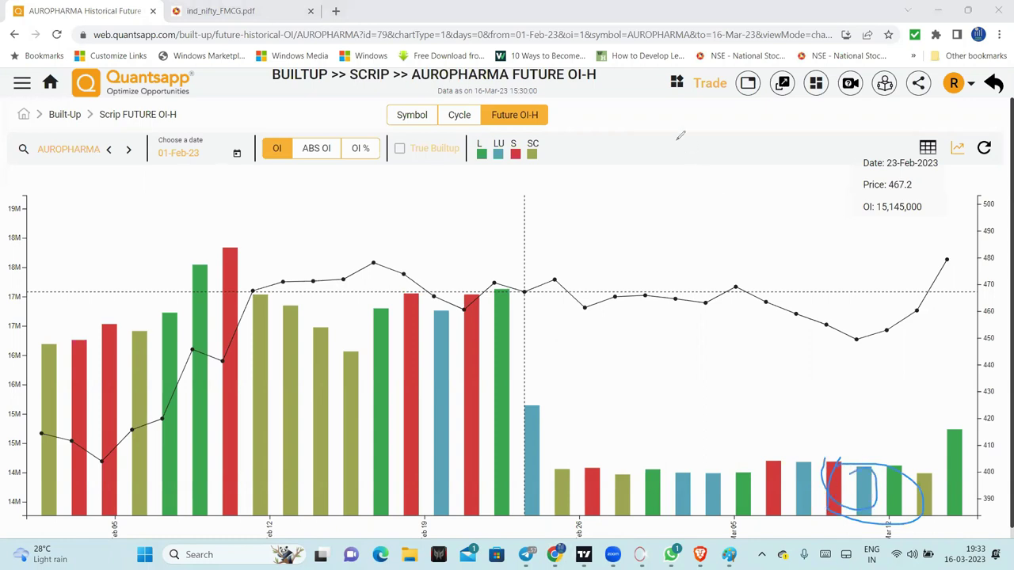
{"action": "key", "text": "e"}
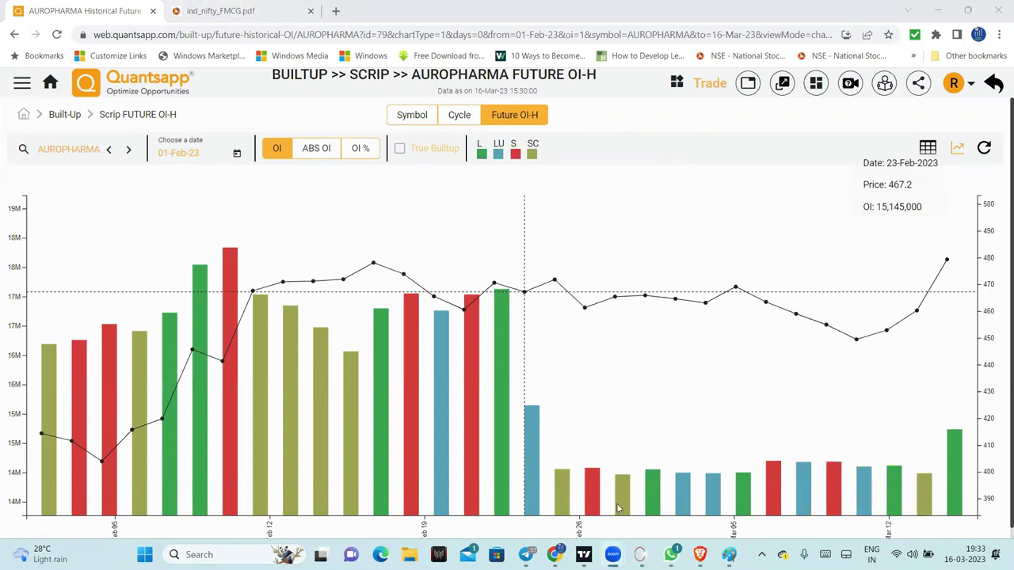
{"action": "key", "text": "alt+Tab"}
{"action": "left_click", "coordinate": [639, 188]}
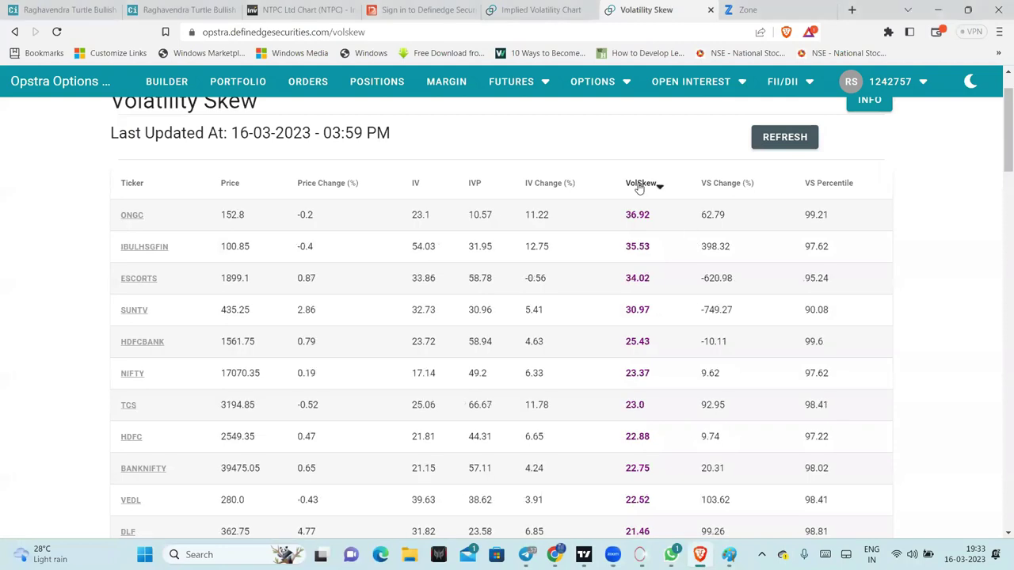